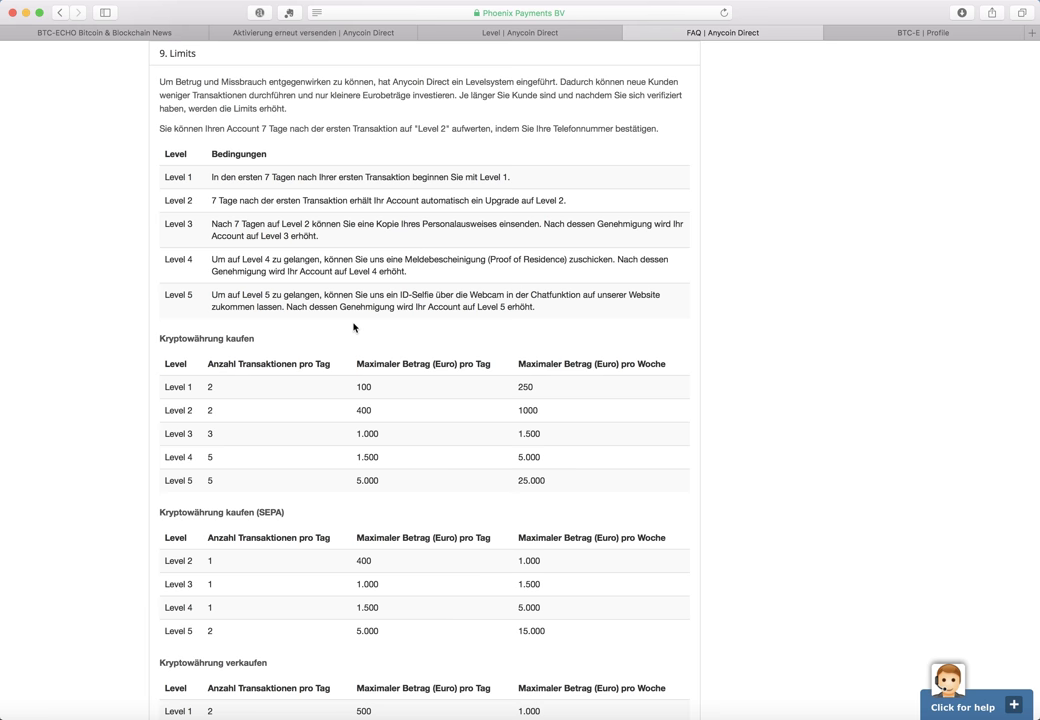
{"action": "double_click", "coordinate": [364, 388]}
{"action": "double_click", "coordinate": [521, 388]}
{"action": "scroll", "coordinate": [621, 406], "scroll_direction": "down", "scroll_amount": 2}
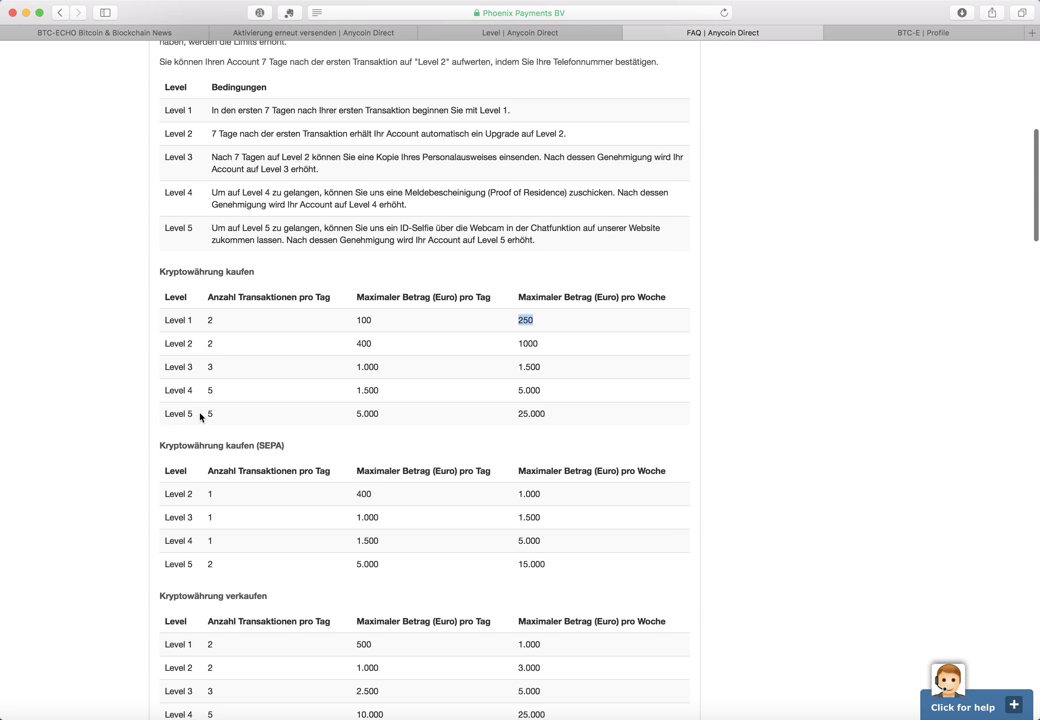
{"action": "left_click_drag", "start_coordinate": [166, 417], "coordinate": [578, 416]}
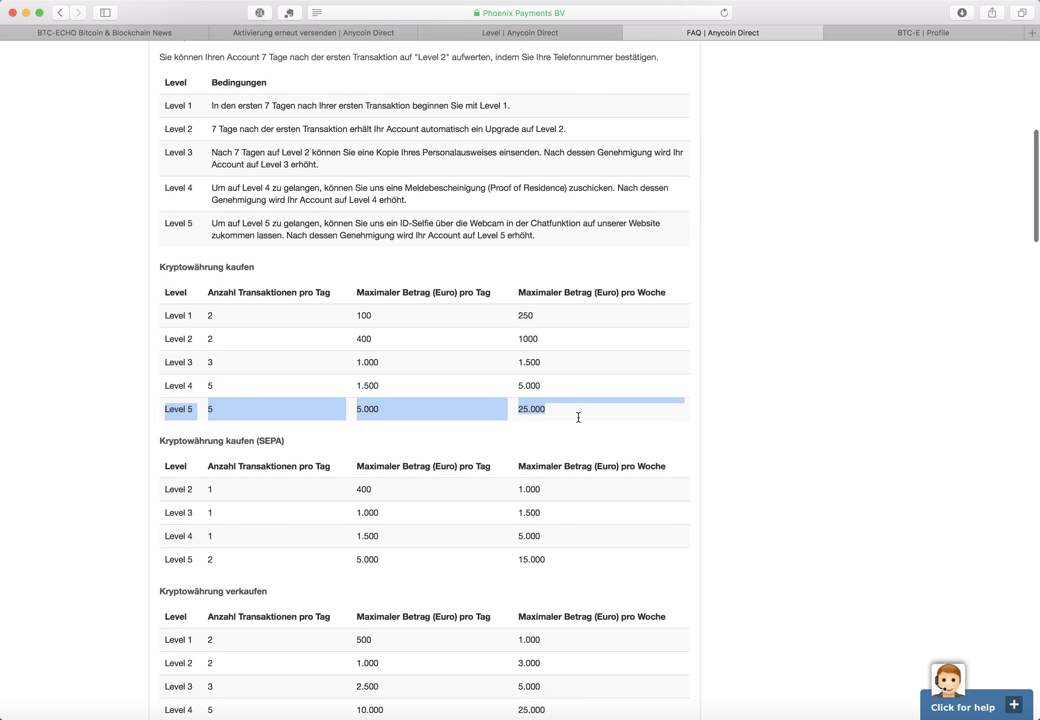
{"action": "left_click", "coordinate": [379, 409]}
{"action": "double_click", "coordinate": [369, 408]}
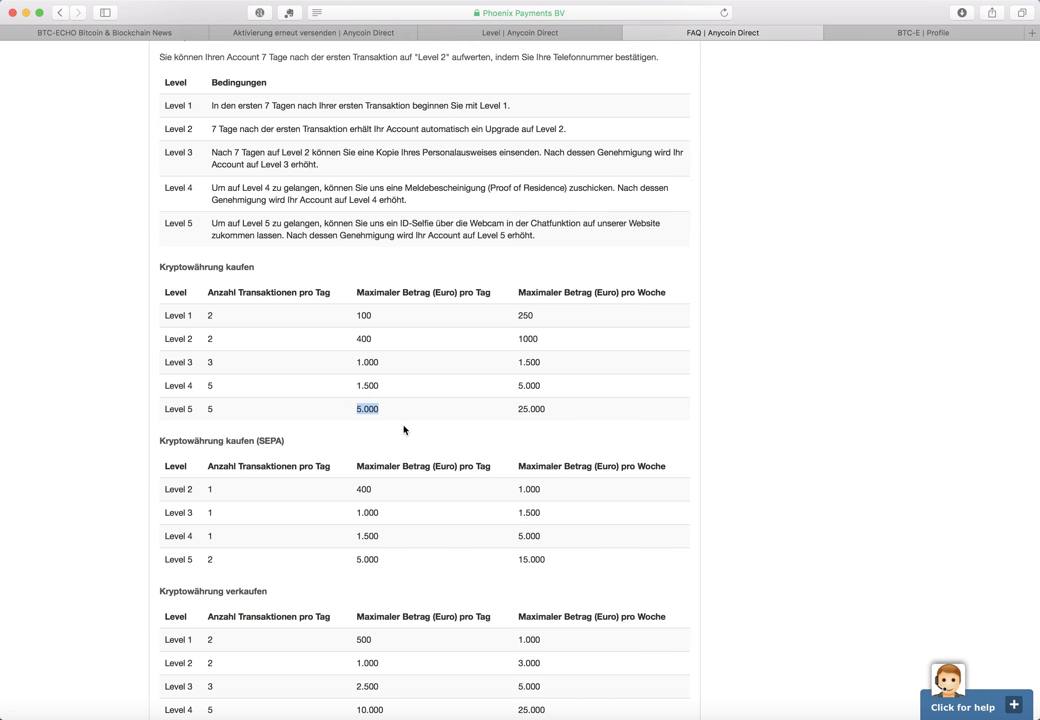
{"action": "left_click", "coordinate": [565, 413]}
{"action": "left_click_drag", "start_coordinate": [164, 223], "coordinate": [193, 223]}
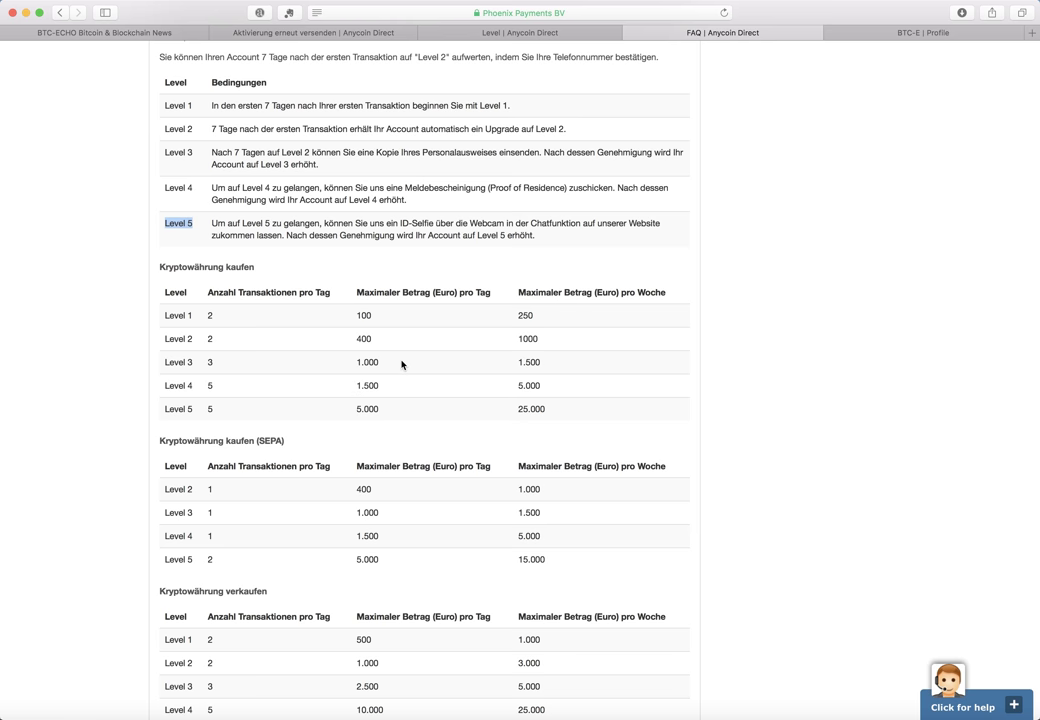
{"action": "scroll", "coordinate": [409, 365], "scroll_direction": "up", "scroll_amount": 5}
{"action": "scroll", "coordinate": [422, 330], "scroll_direction": "up", "scroll_amount": 3}
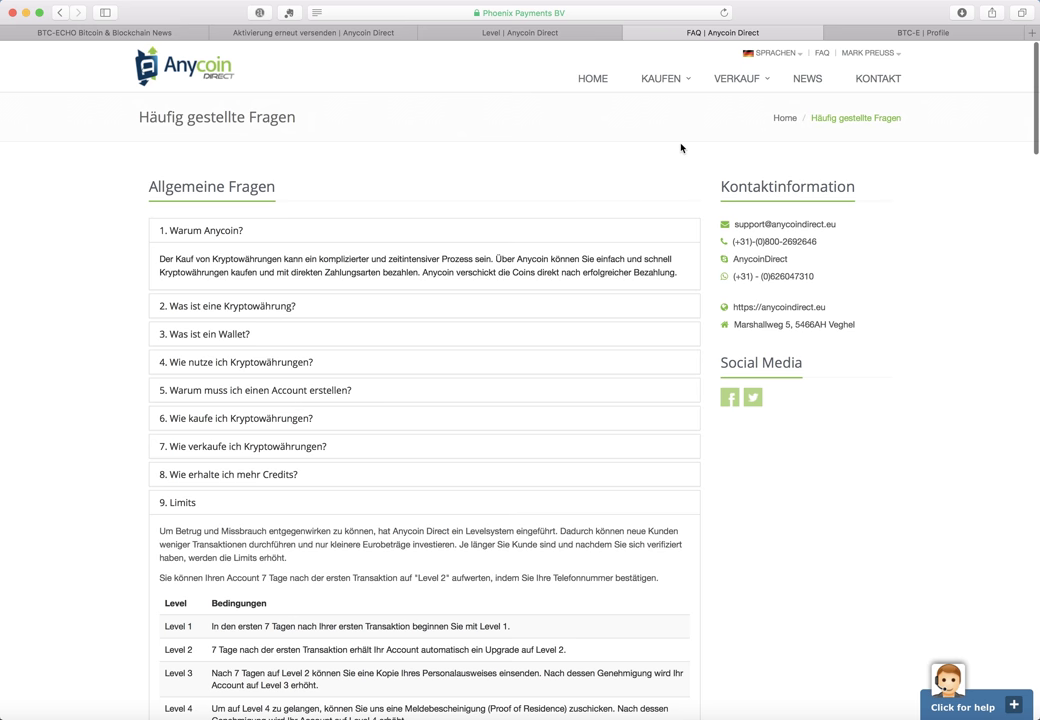
Open the KAUFEN > Bitcoin purchase form and dismiss the order-closed notice
{"action": "mouse_move", "coordinate": [661, 87]}
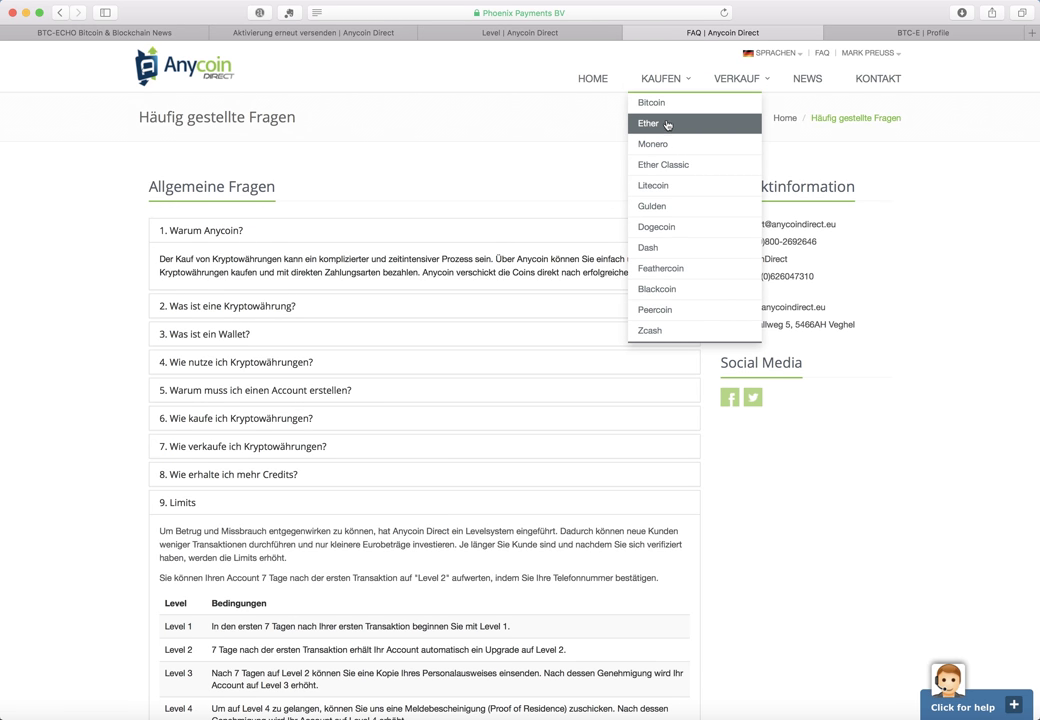
{"action": "left_click", "coordinate": [659, 110]}
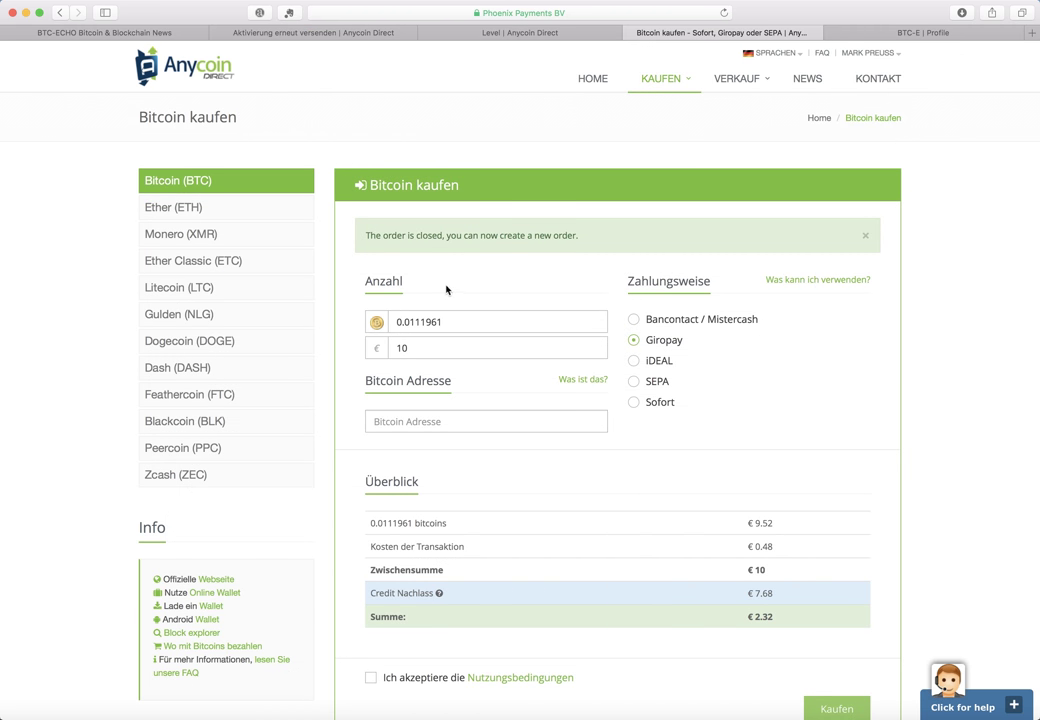
{"action": "left_click", "coordinate": [866, 236]}
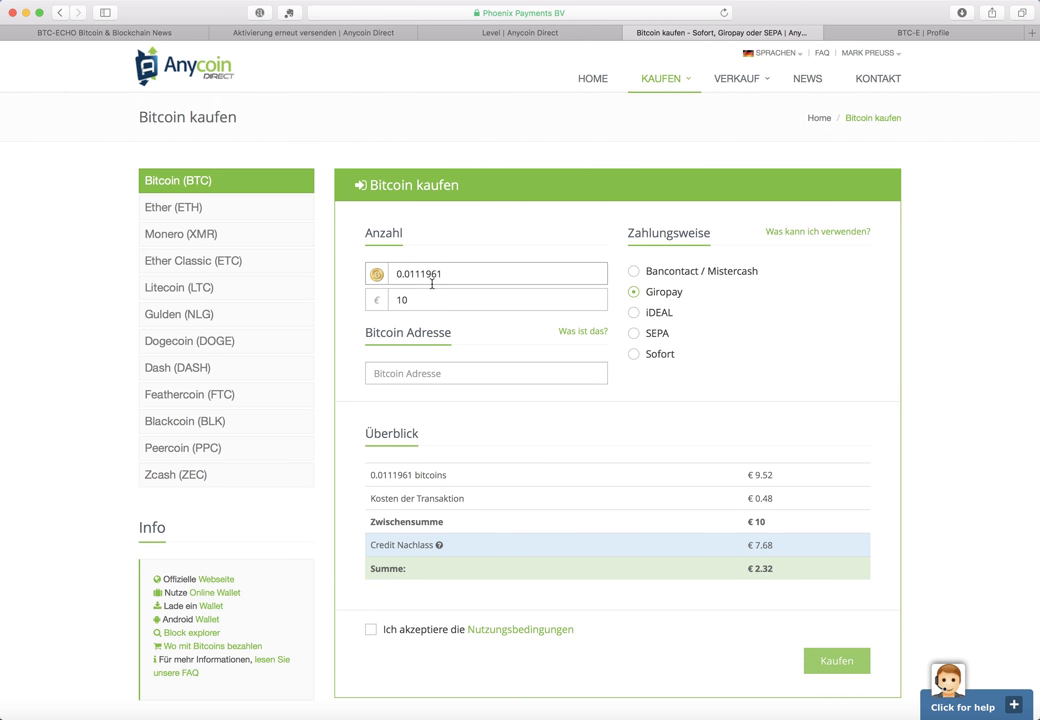
Set the order amount to €25 and choose Sofort as the payment method
{"action": "left_click", "coordinate": [400, 298]}
{"action": "double_click", "coordinate": [414, 298]}
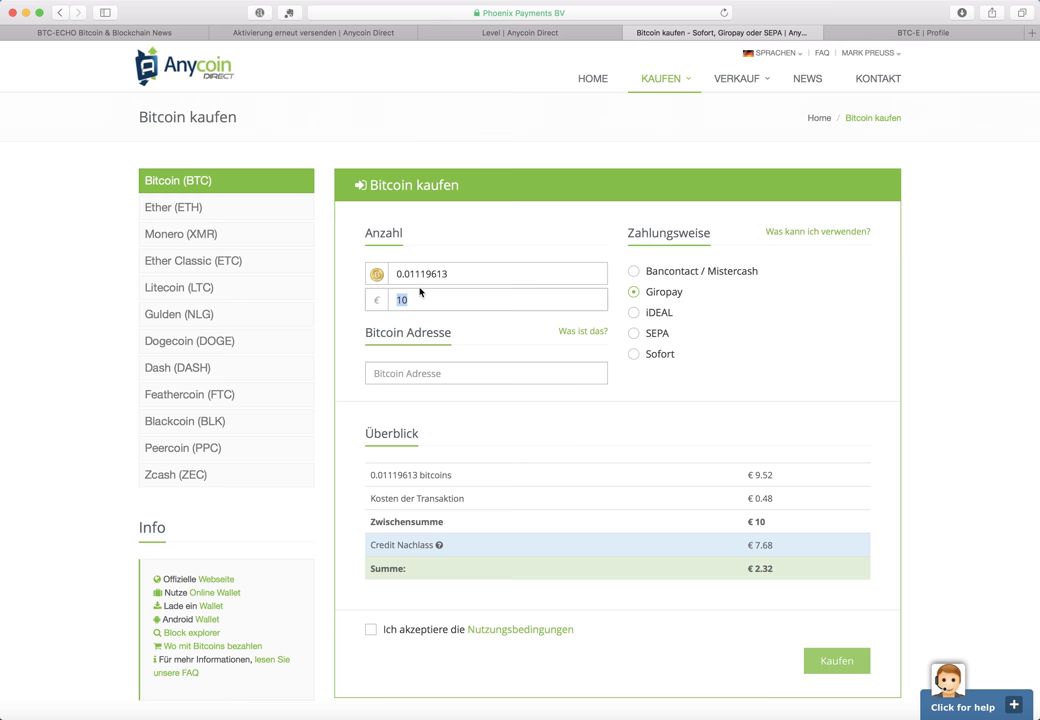
{"action": "double_click", "coordinate": [428, 300]}
{"action": "type", "text": "25"}
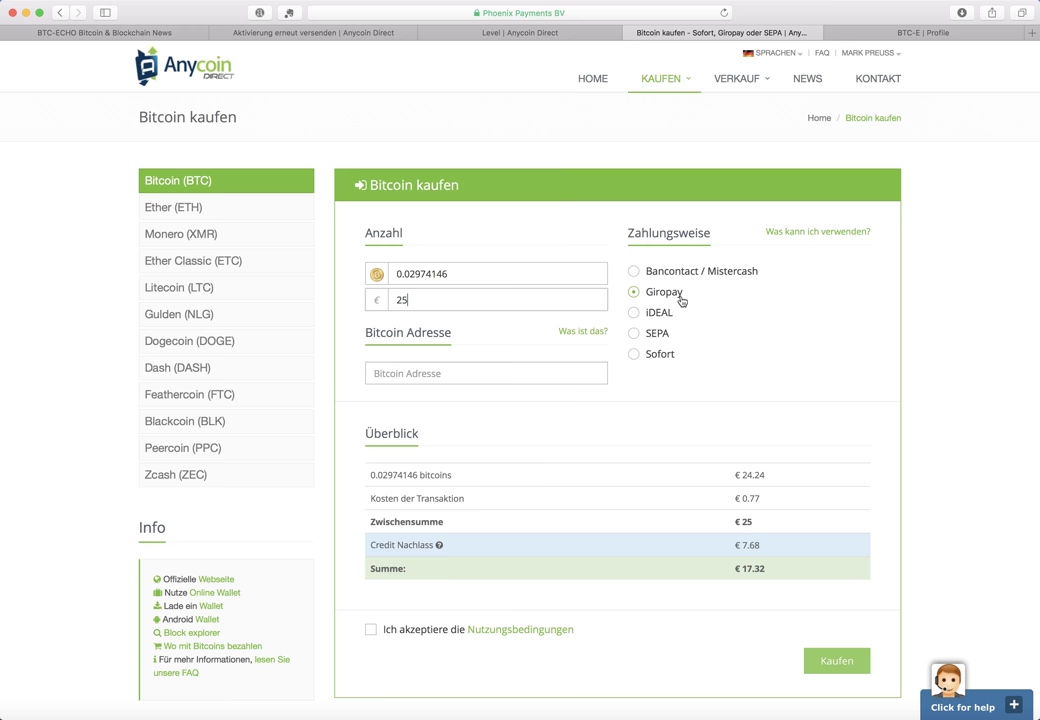
{"action": "left_click_drag", "start_coordinate": [757, 499], "coordinate": [734, 498]}
{"action": "left_click", "coordinate": [644, 357]}
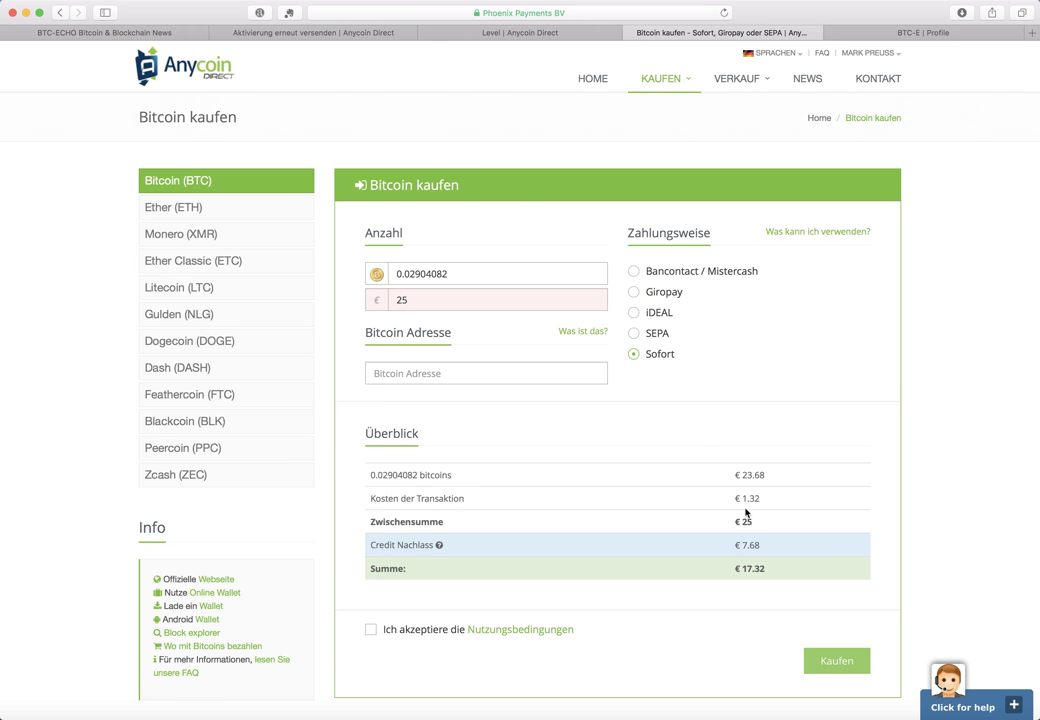
Switch payment to Giropay and paste the receiving address into Bitcoin Adresse
{"action": "left_click", "coordinate": [645, 336]}
{"action": "left_click", "coordinate": [638, 292]}
{"action": "left_click", "coordinate": [410, 378]}
{"action": "type", "text": "159xDXvvo44KvgmumWozpzsvor8T2h8cHE"}
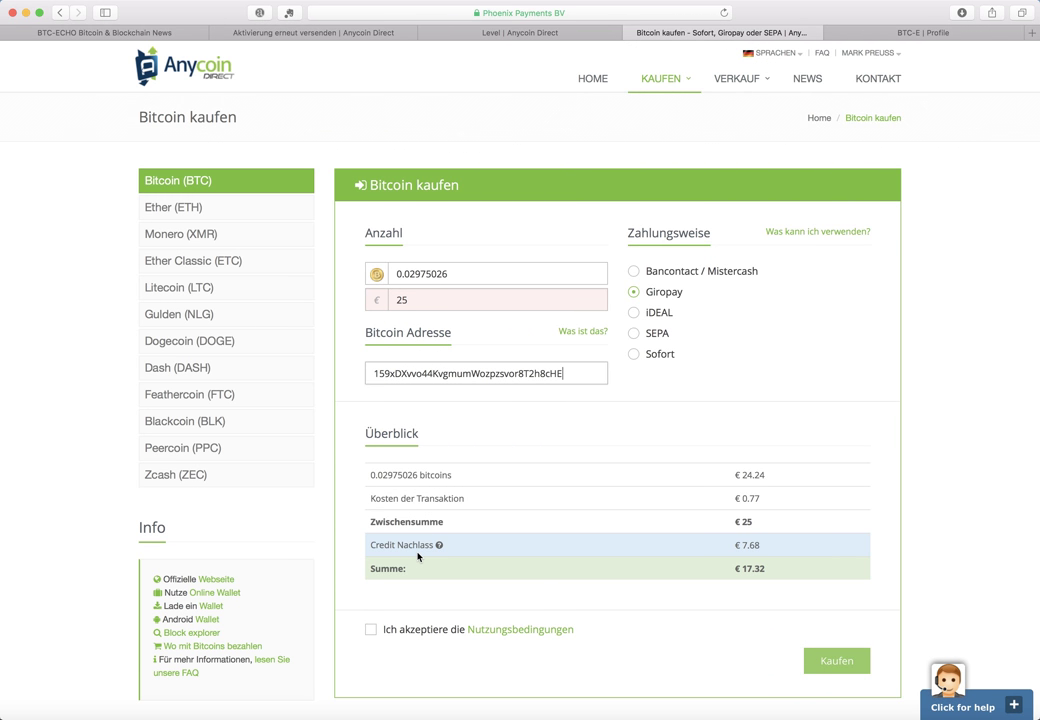
Accept the terms of use and submit the €25 order, which hits Giropay's €30 minimum
{"action": "mouse_move", "coordinate": [441, 553]}
{"action": "left_click", "coordinate": [371, 631]}
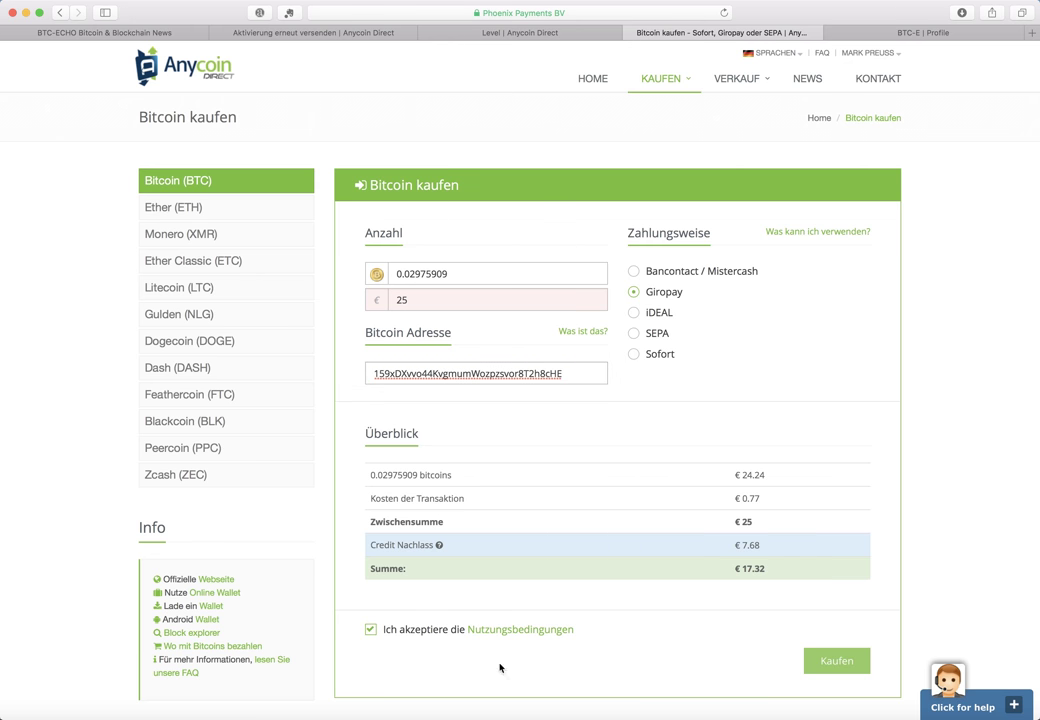
{"action": "left_click", "coordinate": [829, 663]}
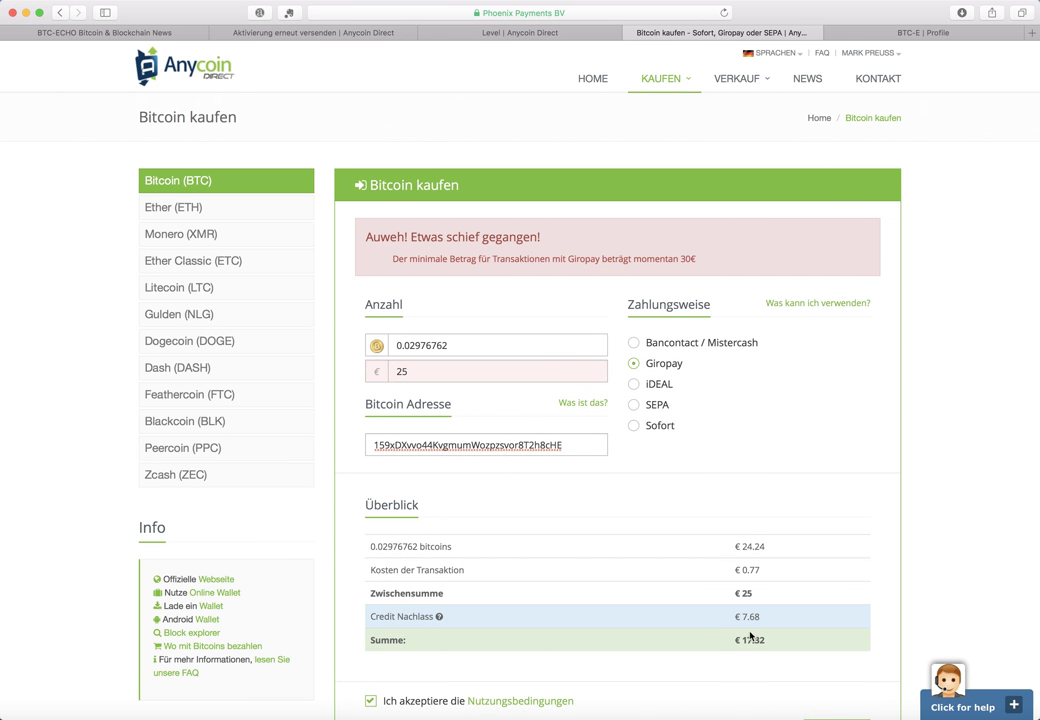
Raise the order amount to €40 and submit it, reaching the €32,32 giropay page
{"action": "scroll", "coordinate": [546, 448], "scroll_direction": "down", "scroll_amount": 2}
{"action": "double_click", "coordinate": [529, 381]}
{"action": "type", "text": "30"}
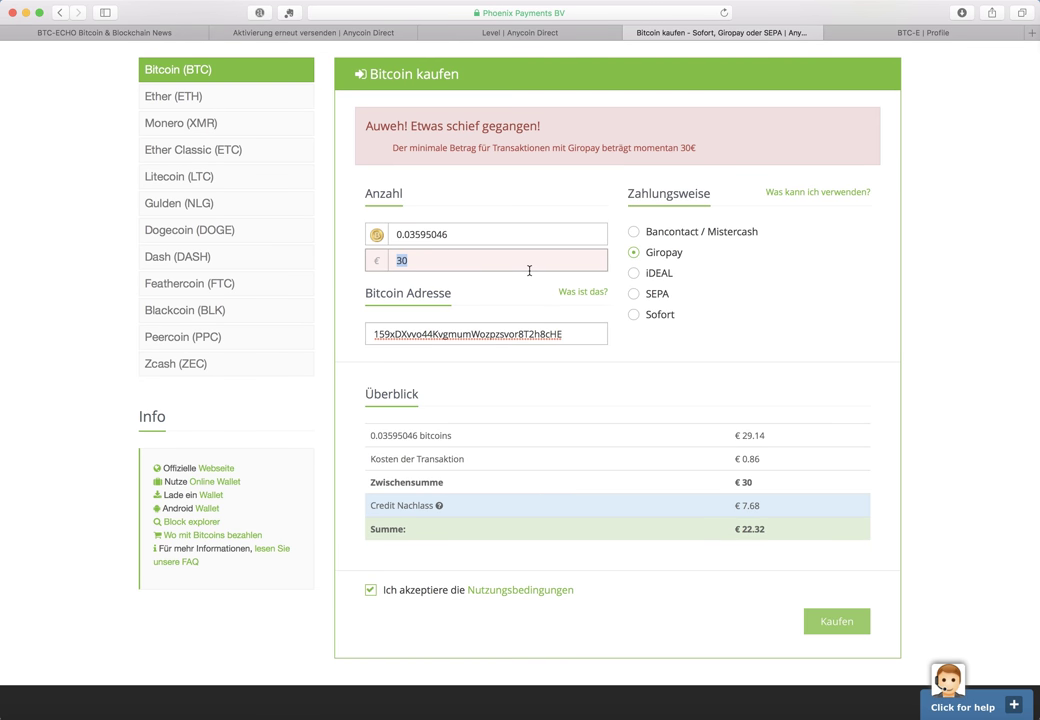
{"action": "type", "text": "40"}
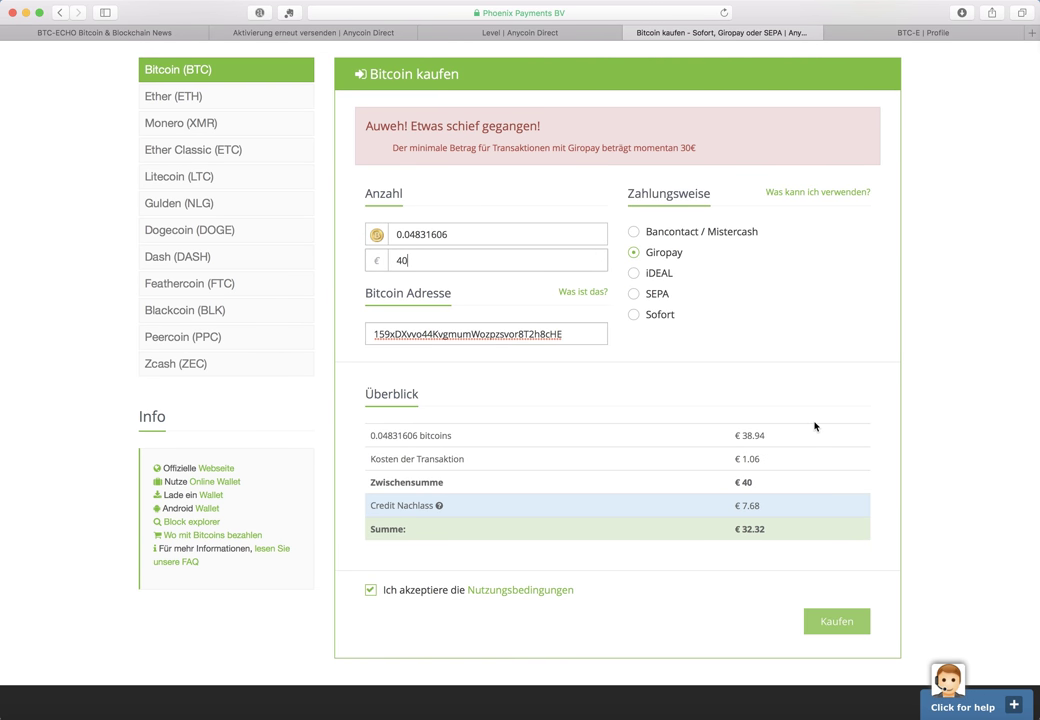
{"action": "left_click", "coordinate": [836, 621]}
{"action": "left_click", "coordinate": [842, 626]}
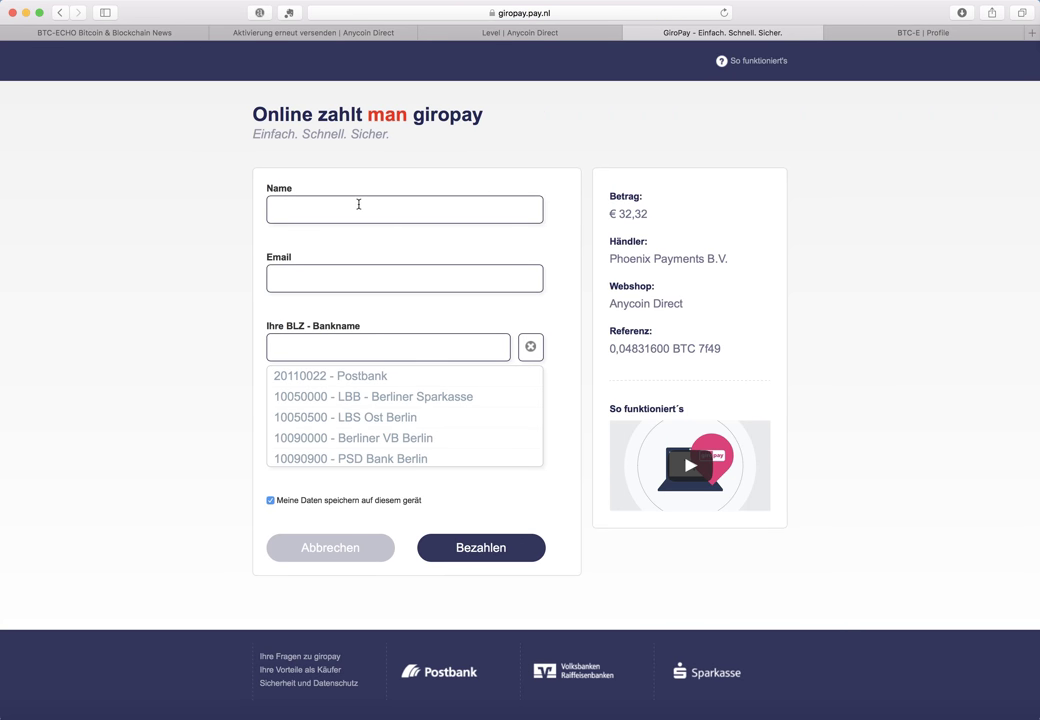
Enter the payer's name and pick the autofilled e-mail address on the giropay form
{"action": "left_click", "coordinate": [388, 216]}
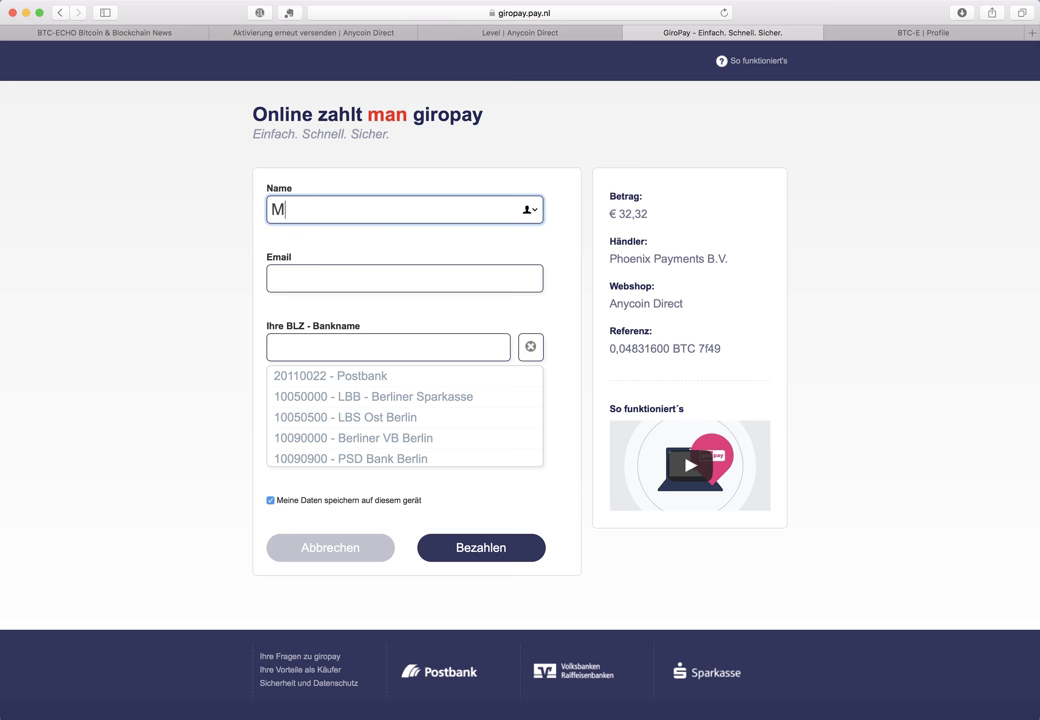
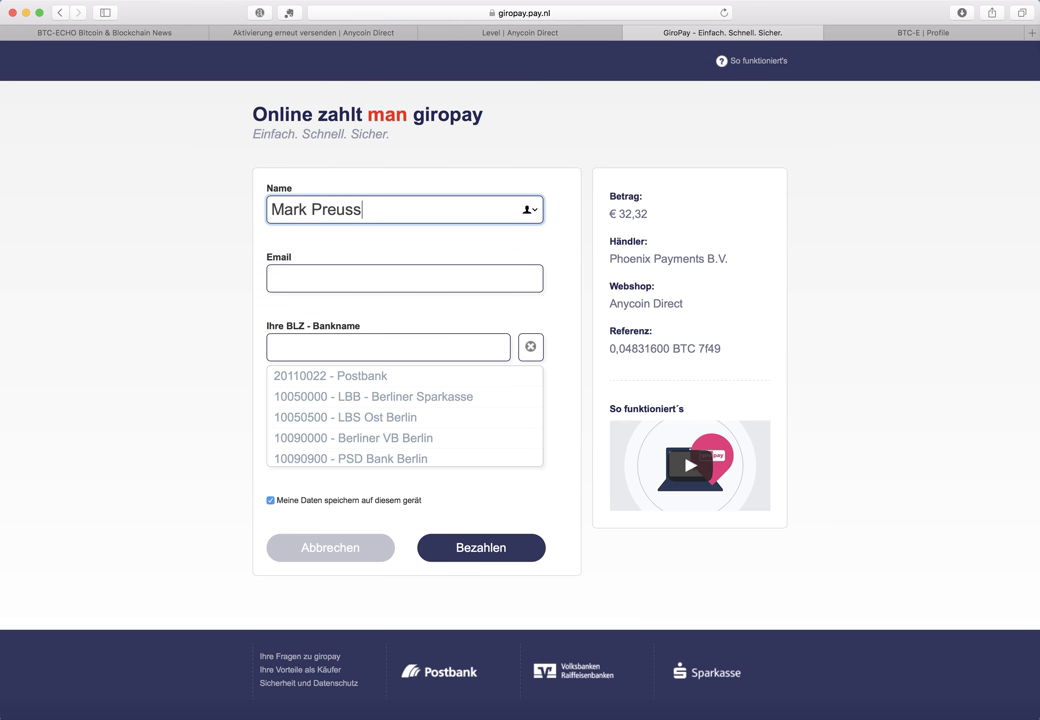
{"action": "key", "text": "Tab"}
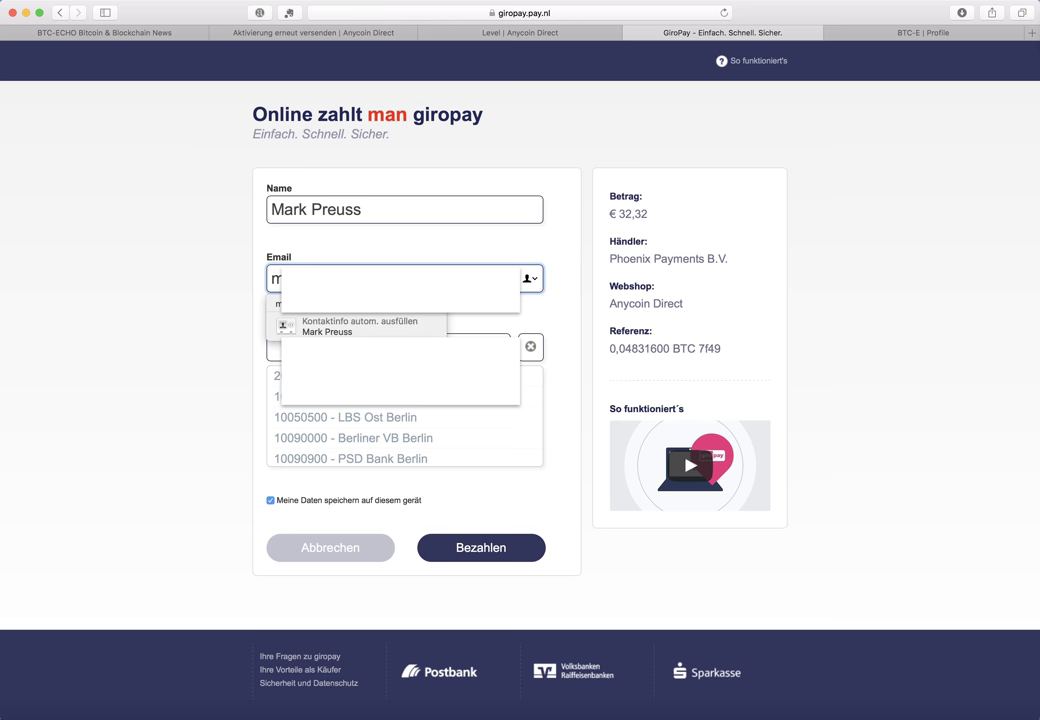
{"action": "key", "text": "Down"}
{"action": "key", "text": "Return"}
Enter bank code 320, select the bank, and submit the €32,32 payment
{"action": "key", "text": "Tab"}
{"action": "type", "text": "3"}
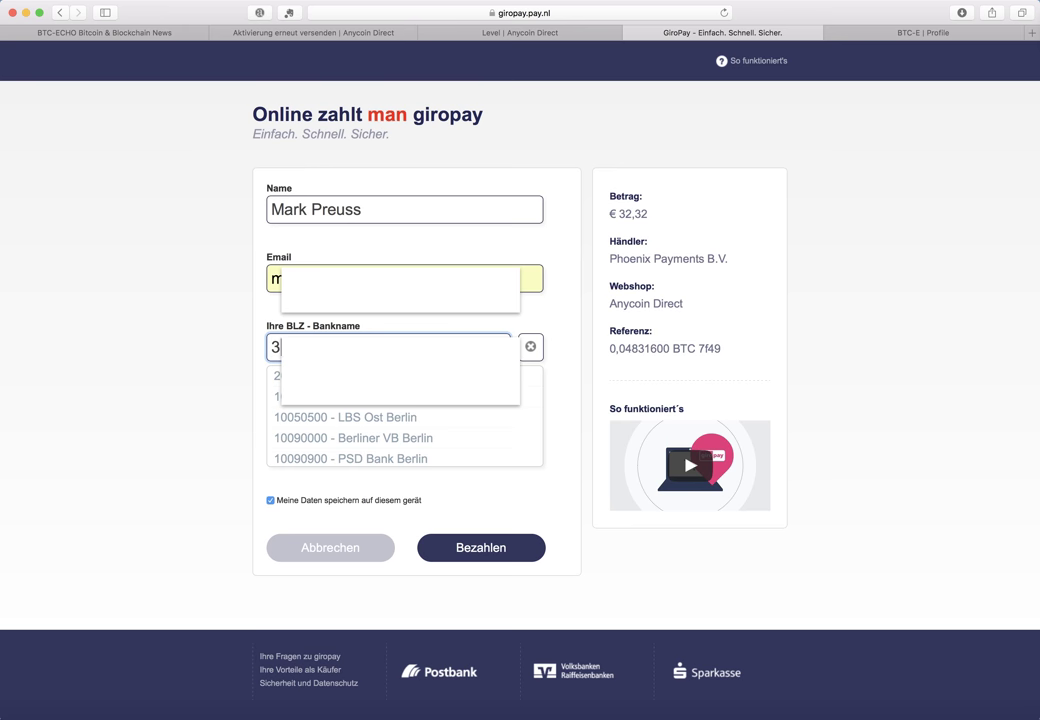
{"action": "type", "text": "20"}
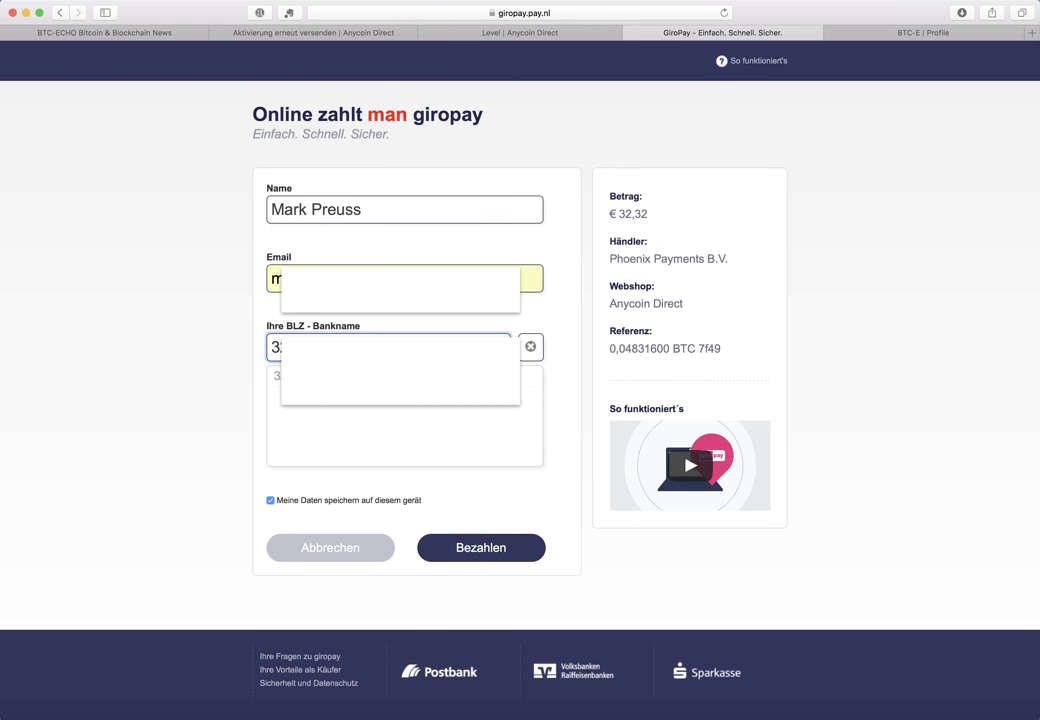
{"action": "key", "text": "Tab"}
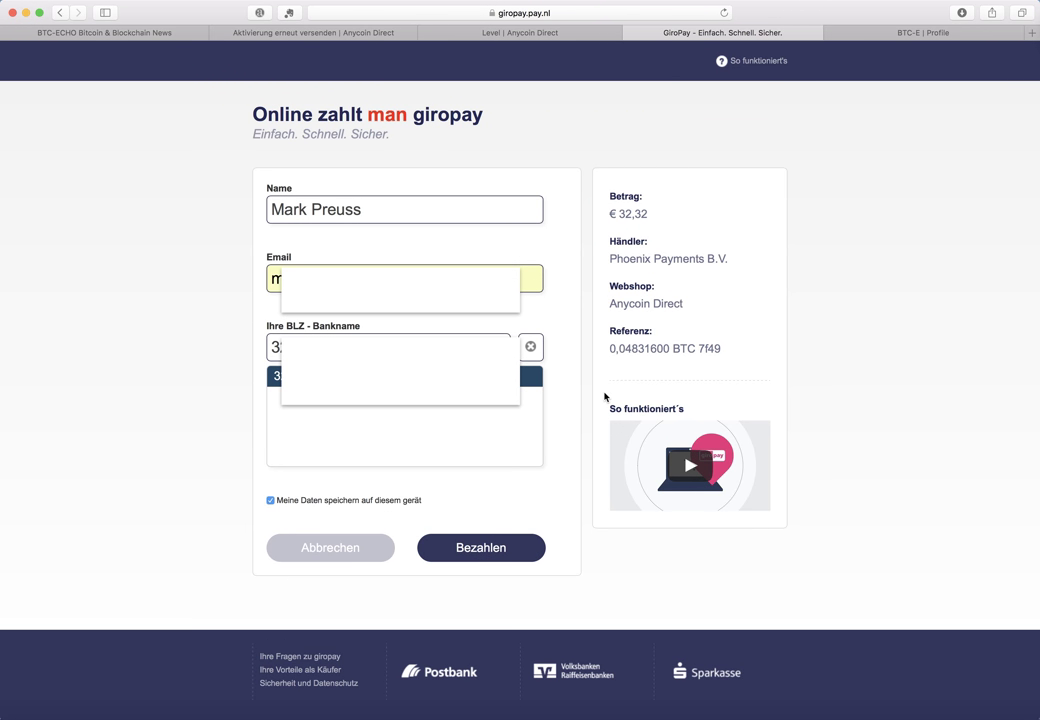
{"action": "left_click", "coordinate": [489, 552]}
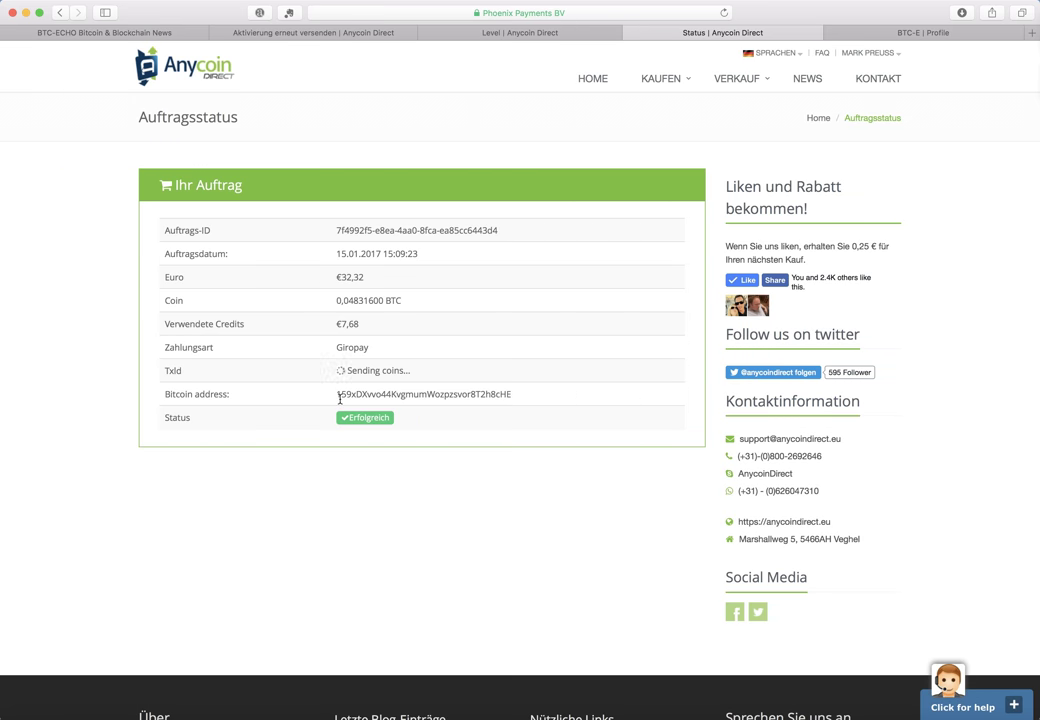
Copy the order's Bitcoin address and go to blockchain.info
{"action": "left_click_drag", "start_coordinate": [339, 398], "coordinate": [512, 397]}
{"action": "key", "text": "super+c"}
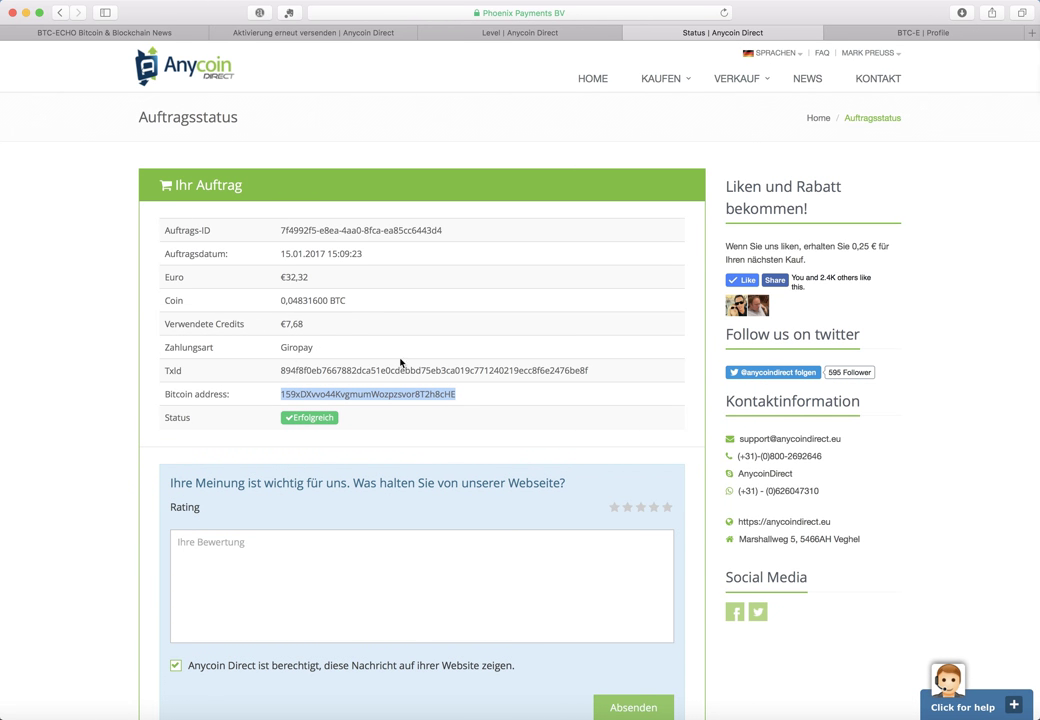
{"action": "left_click", "coordinate": [472, 13]}
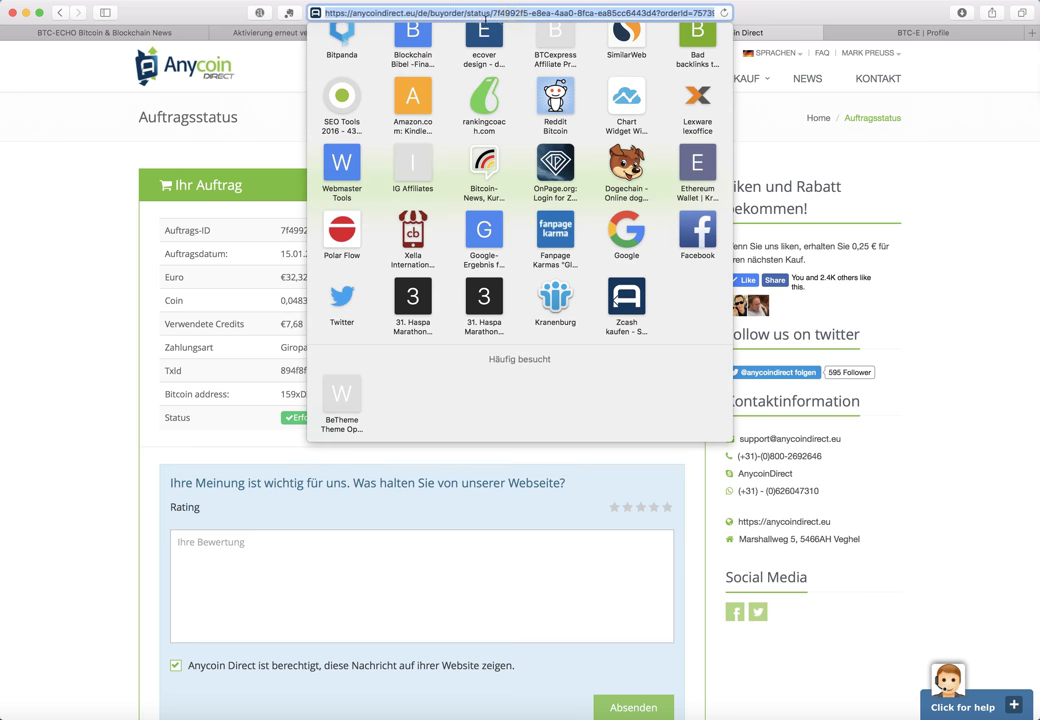
{"action": "type", "text": "blockchan"}
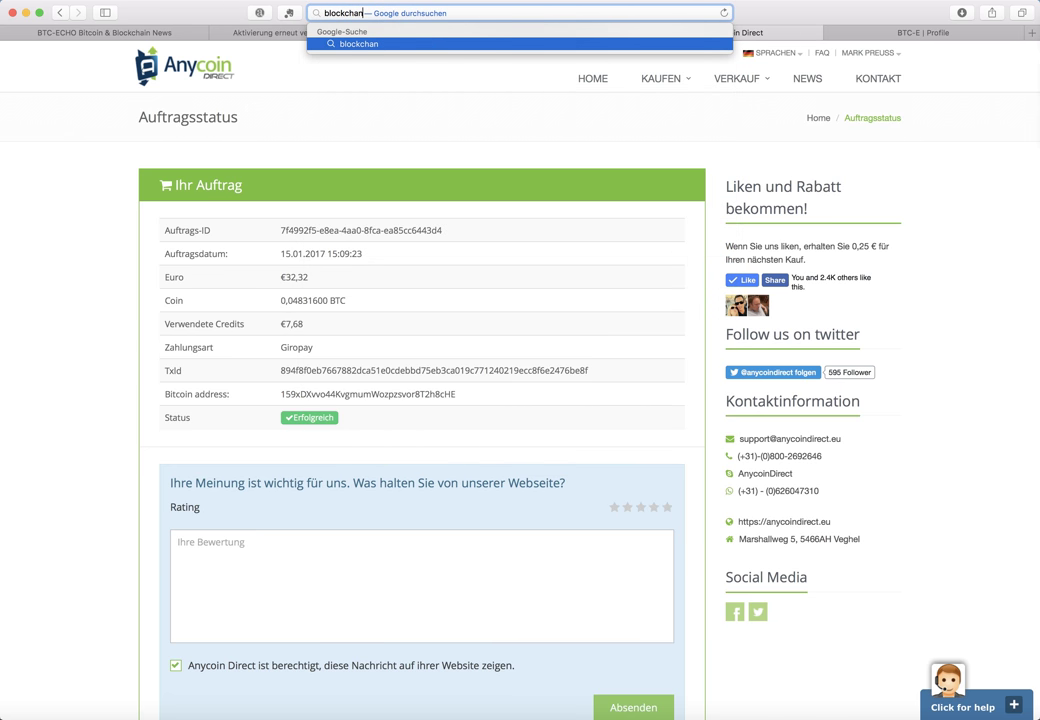
{"action": "key", "text": "BackSpace"}
{"action": "type", "text": "i"}
{"action": "key", "text": "BackSpace"}
{"action": "type", "text": "n.info"}
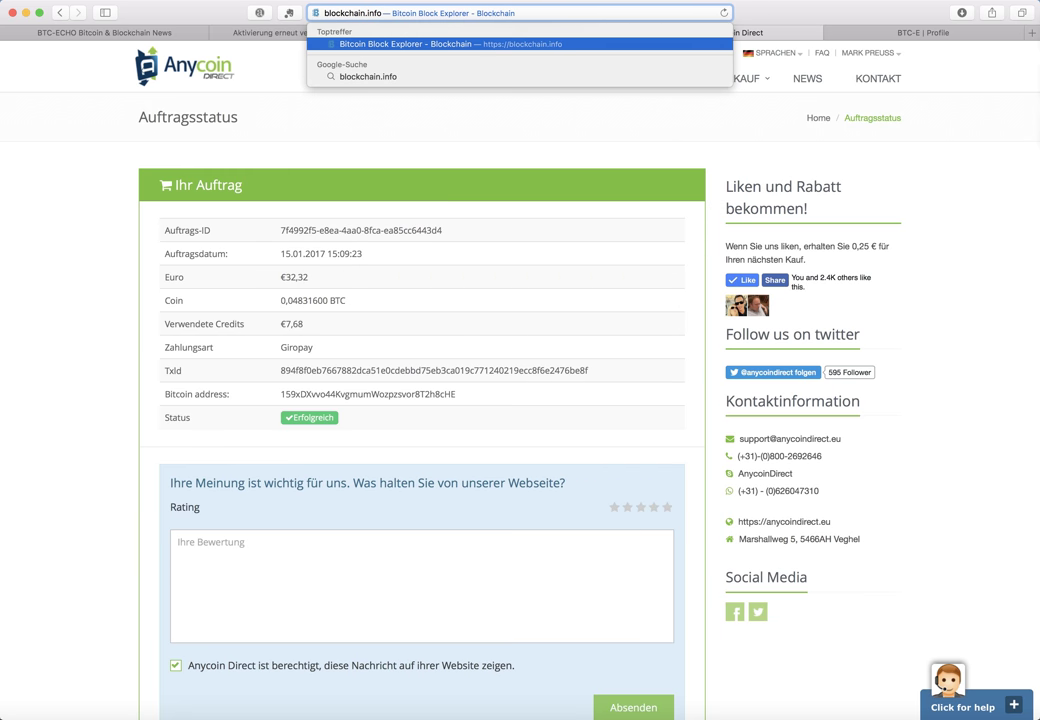
{"action": "key", "text": "Return"}
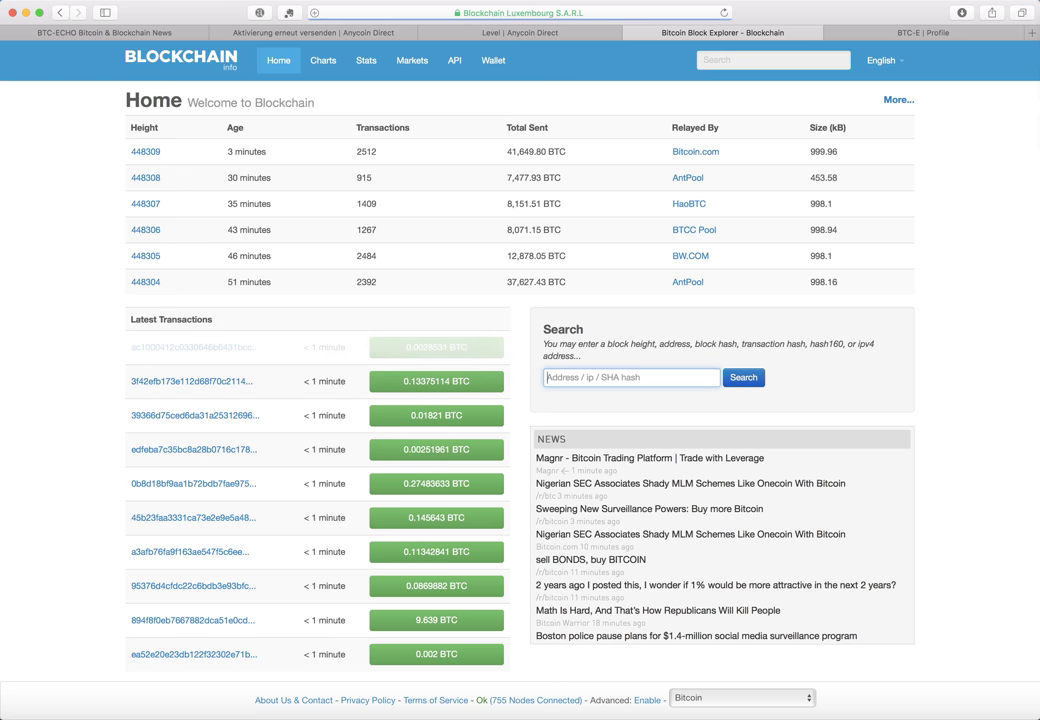
Search the copied address on Blockchain.info, check the 0.048316 BTC incoming transaction, then go back
{"action": "left_click", "coordinate": [565, 378]}
{"action": "key", "text": "super+v"}
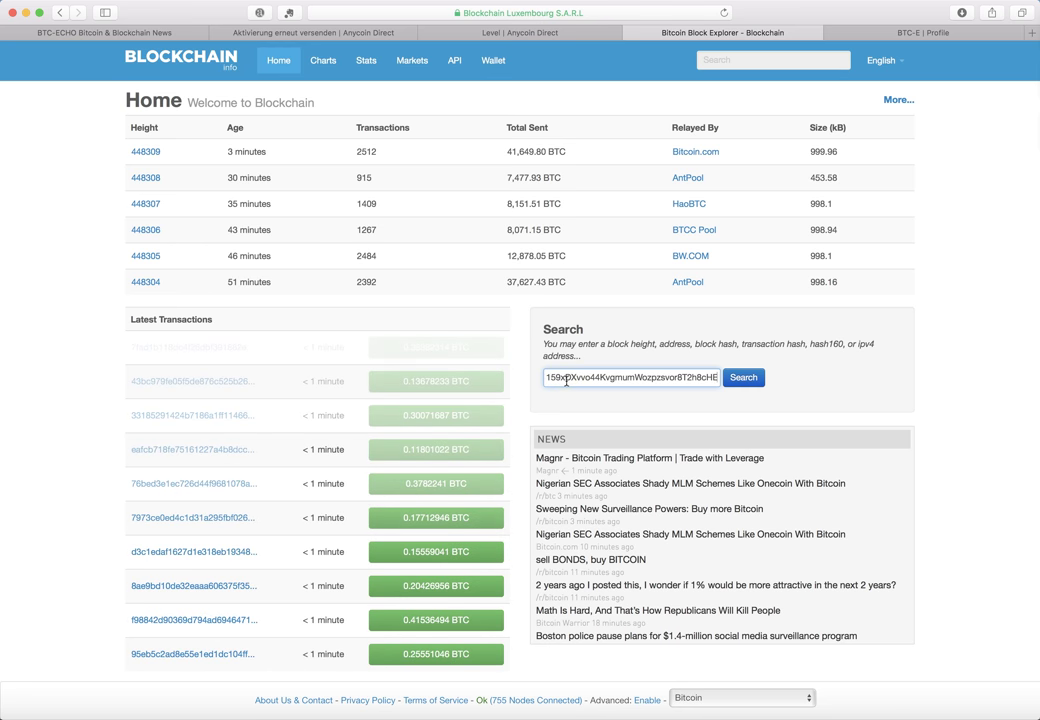
{"action": "key", "text": "Return"}
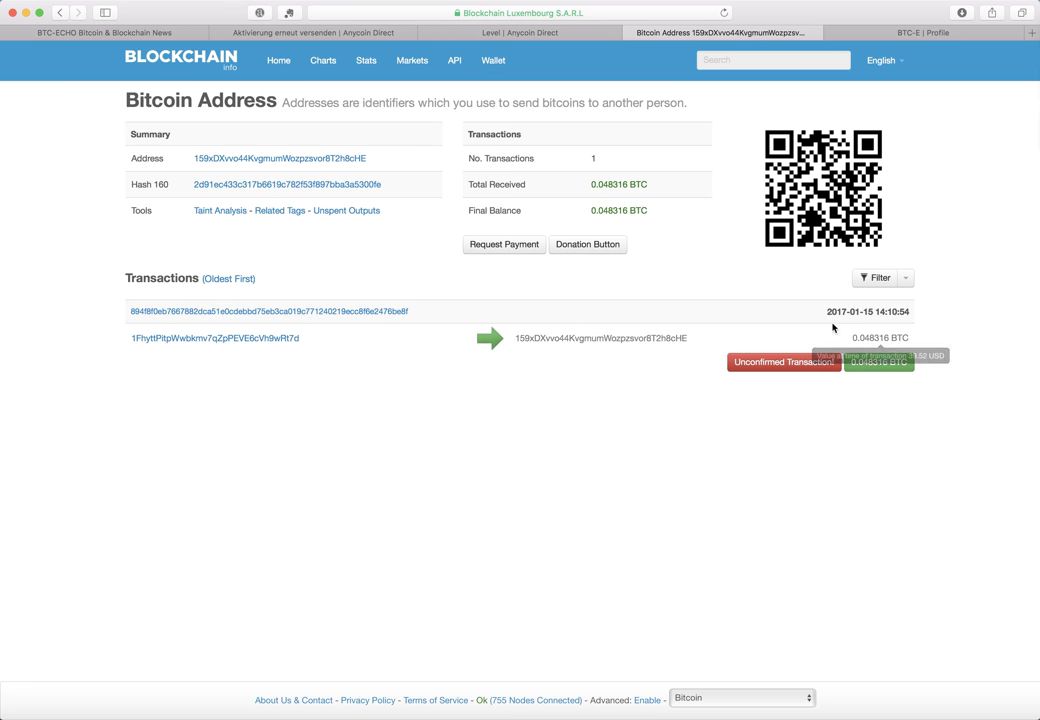
{"action": "mouse_move", "coordinate": [870, 371]}
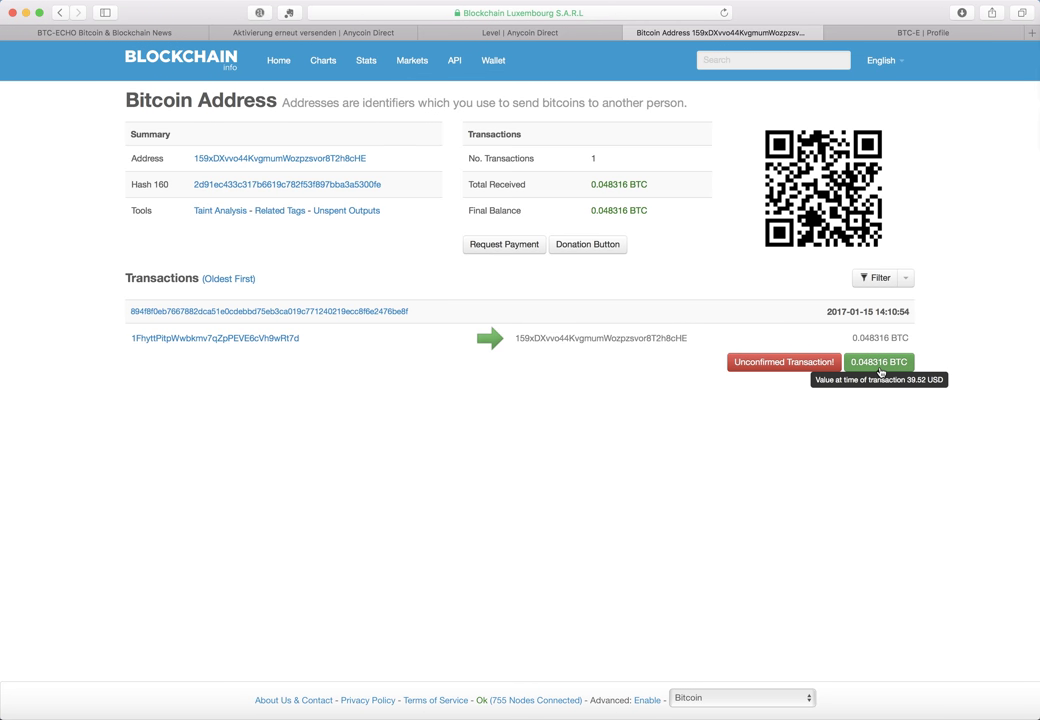
{"action": "left_click", "coordinate": [59, 13]}
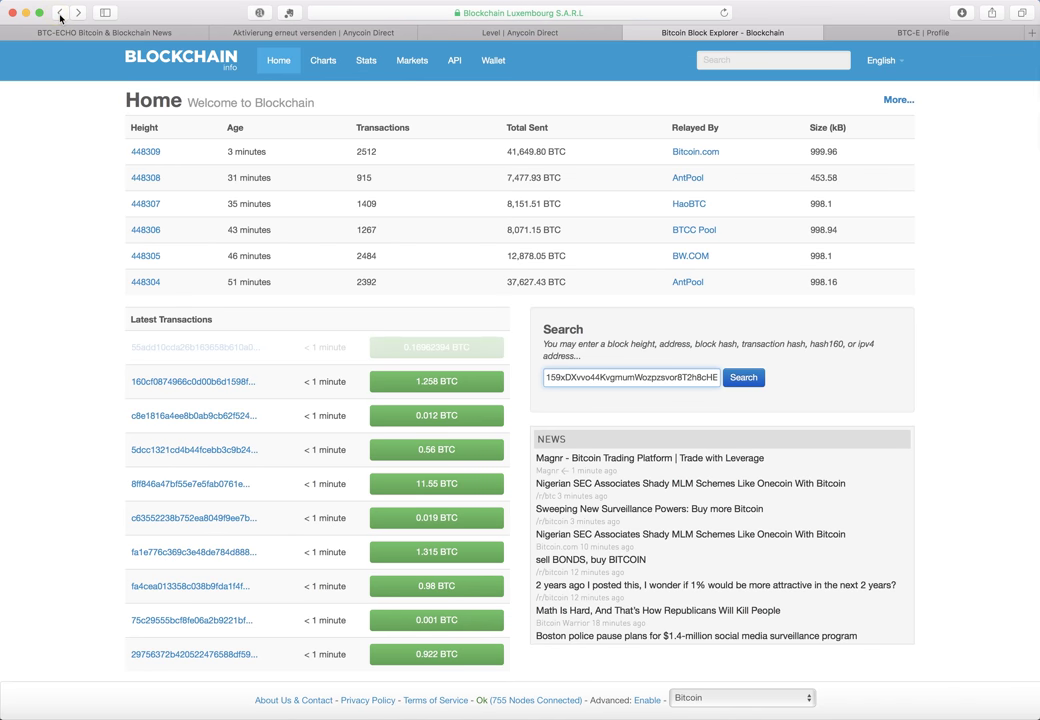
Return to Anycoin Direct and open the VERKAUF > Bitcoin sell page
{"action": "left_click", "coordinate": [59, 13]}
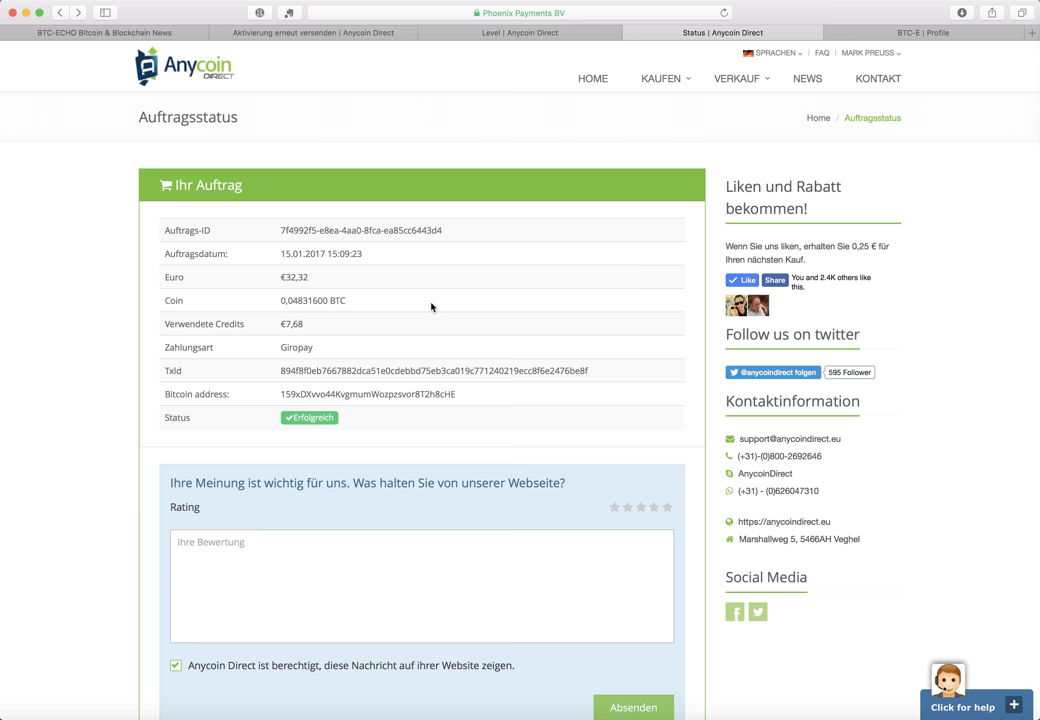
{"action": "mouse_move", "coordinate": [736, 80]}
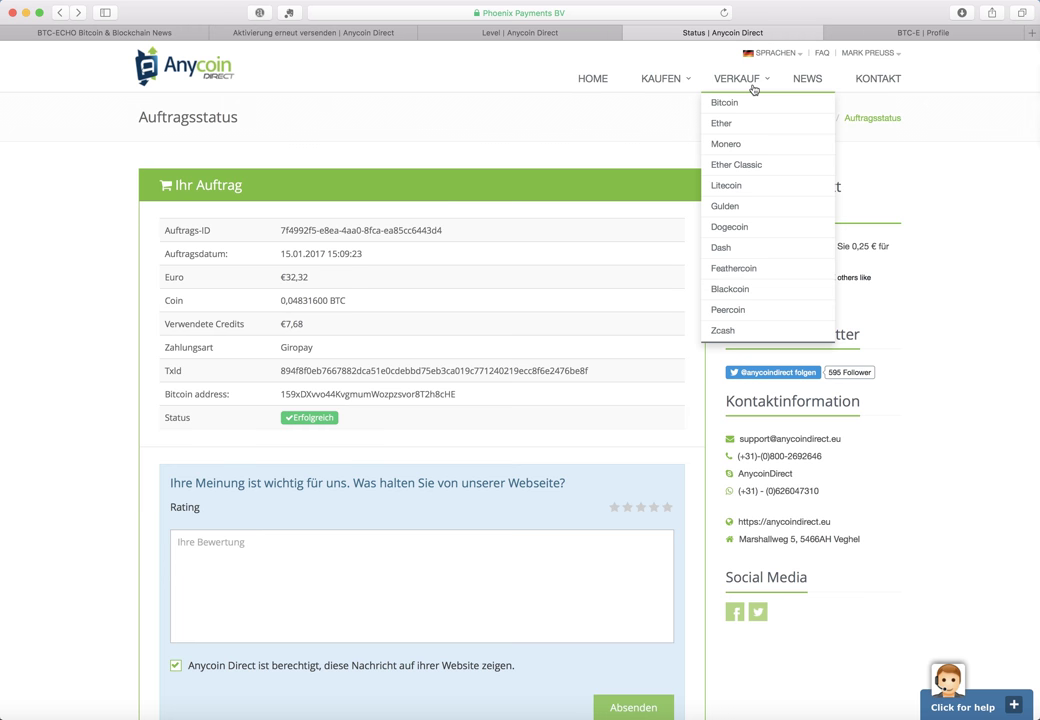
{"action": "left_click", "coordinate": [735, 103]}
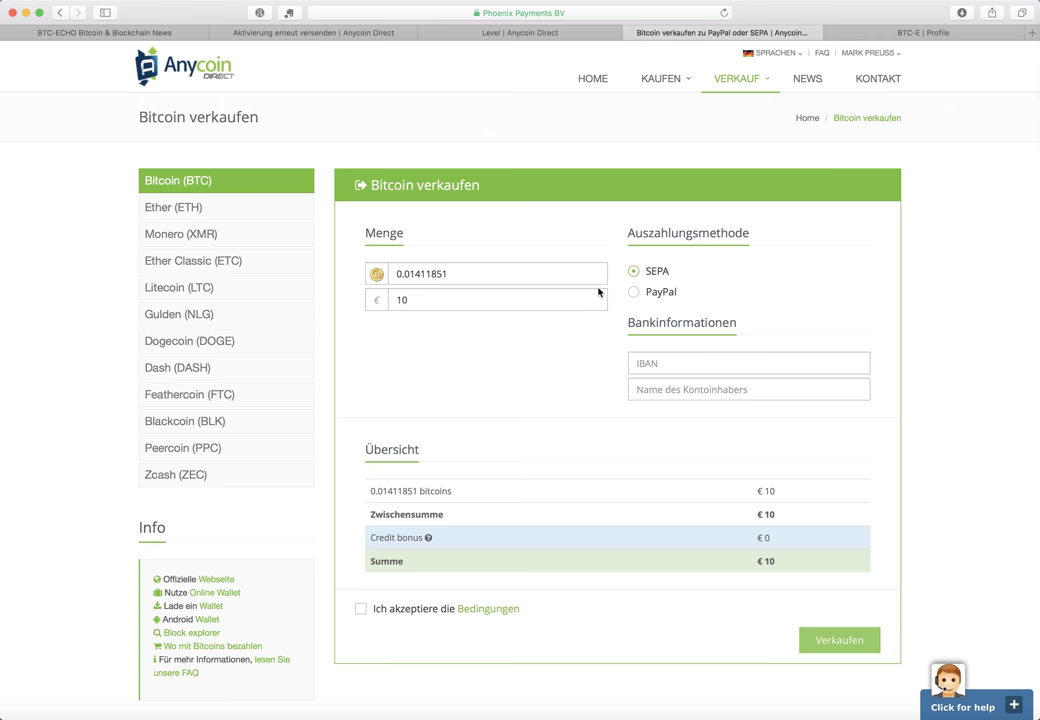
Select PayPal as the payout method for the €10 Bitcoin sale
{"action": "left_click", "coordinate": [421, 312]}
{"action": "left_click", "coordinate": [645, 290]}
{"action": "left_click", "coordinate": [655, 329]}
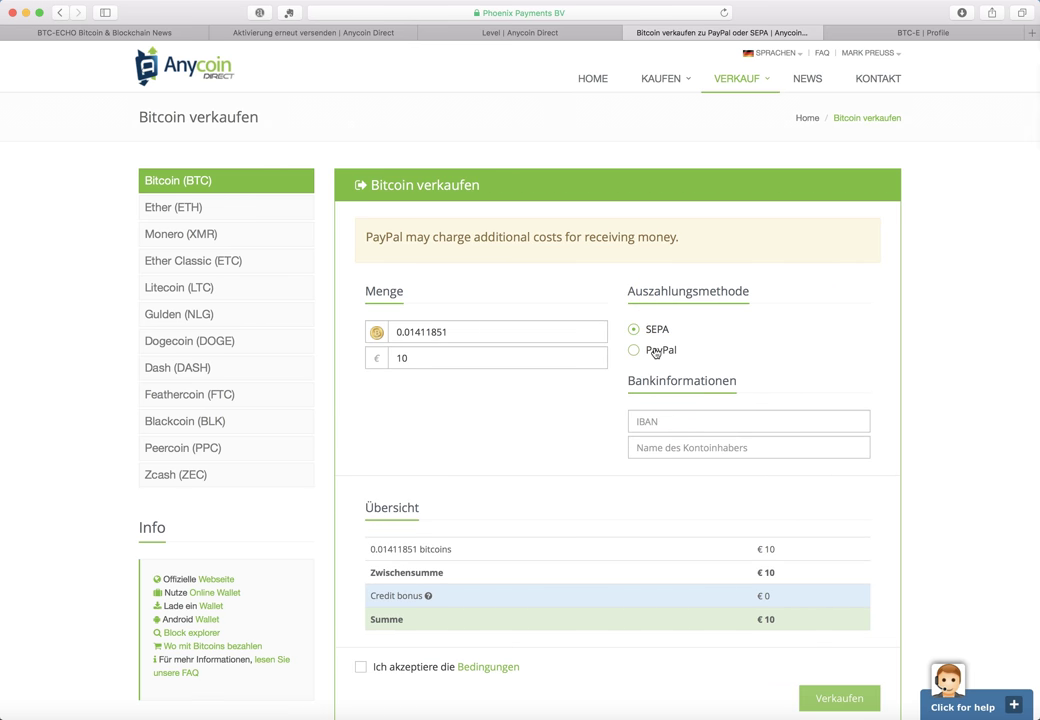
{"action": "left_click", "coordinate": [659, 352]}
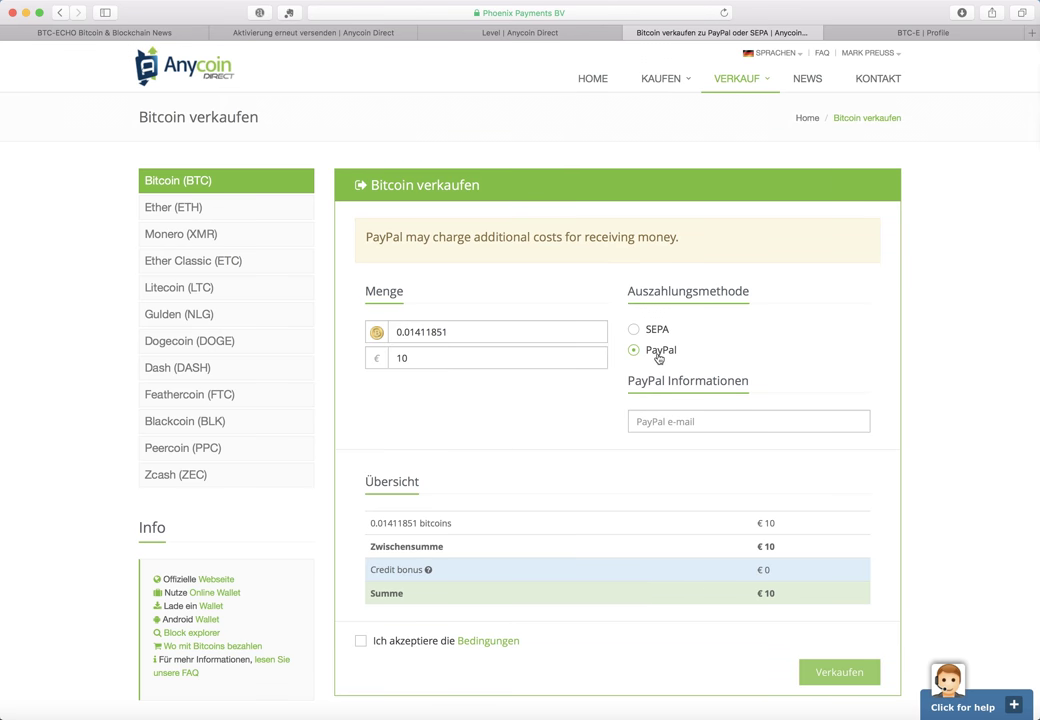